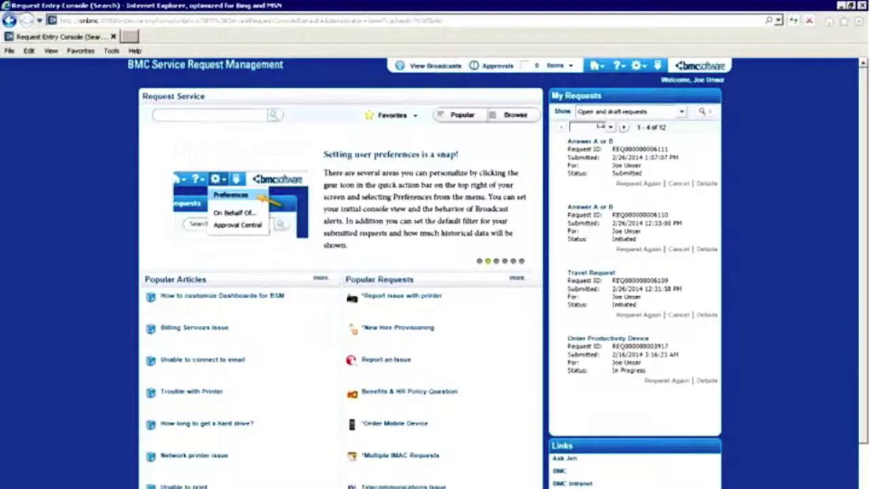
# Switch from the browser request console to the Process Designer window.
pyautogui.hotkey('alt', 'Tab')
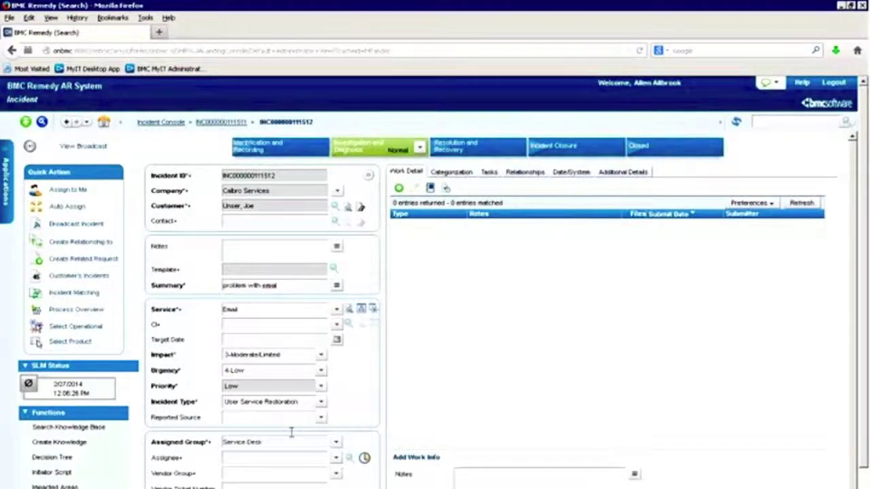
pyautogui.hotkey('alt', 'Tab')
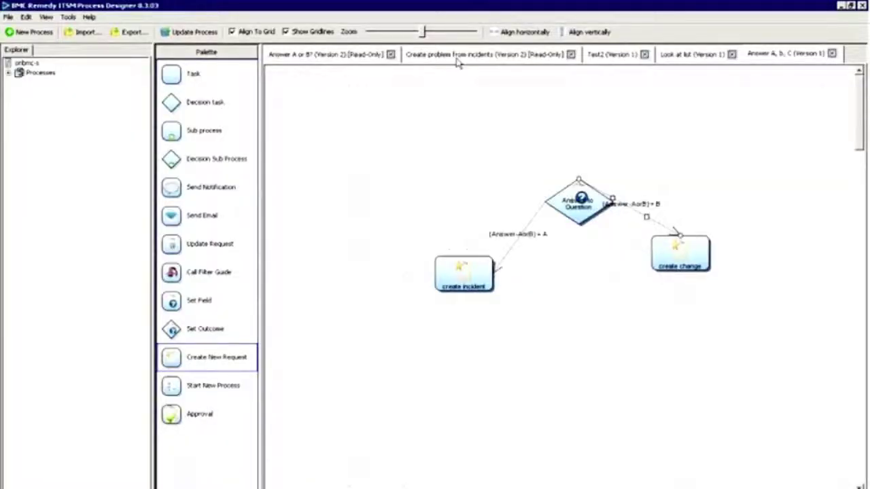
# Inspect the 'How many incidents today?' decision in Create problem from incidents, then view the Look at list process.
pyautogui.click(457, 57)
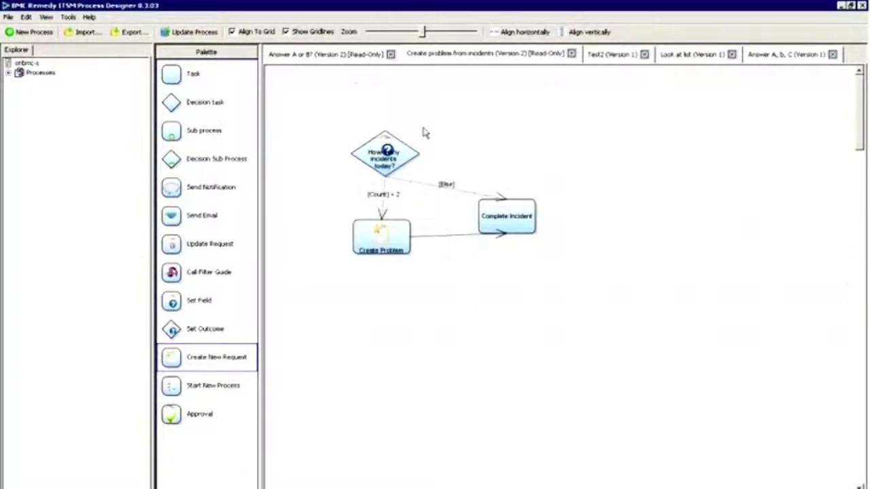
pyautogui.click(396, 154)
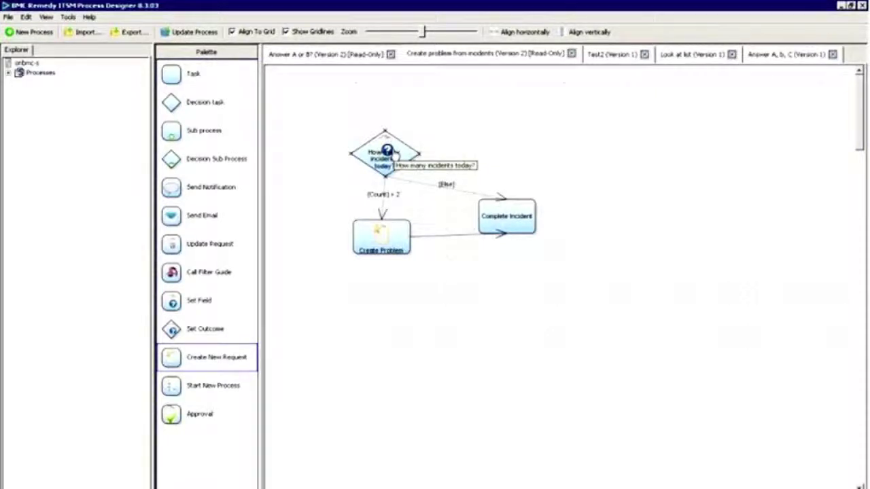
pyautogui.click(394, 205)
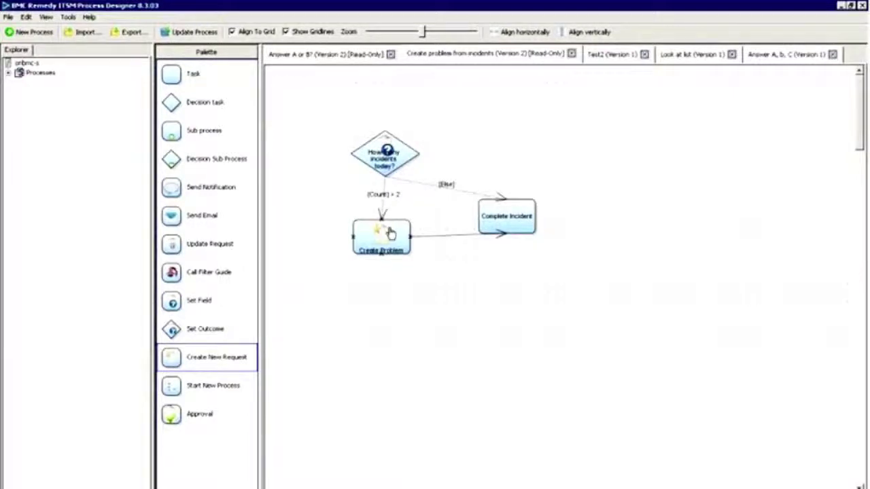
pyautogui.click(675, 57)
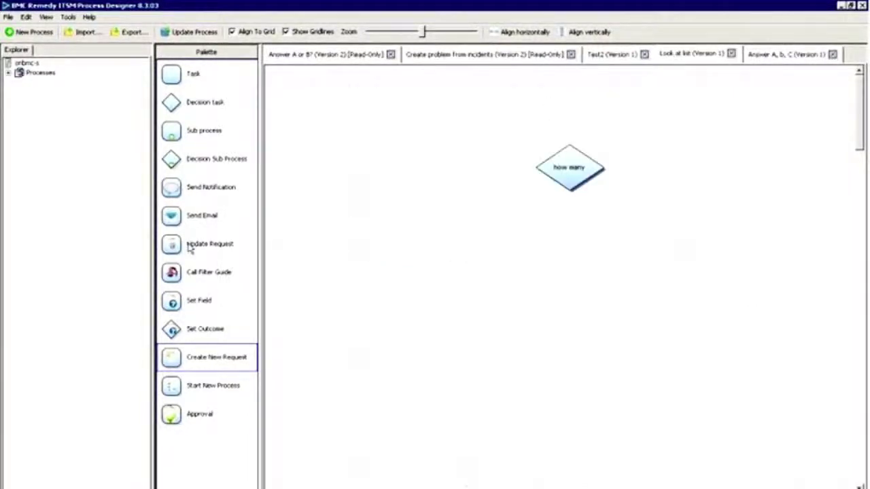
pyautogui.moveTo(173, 300); pyautogui.dragTo(562, 160)
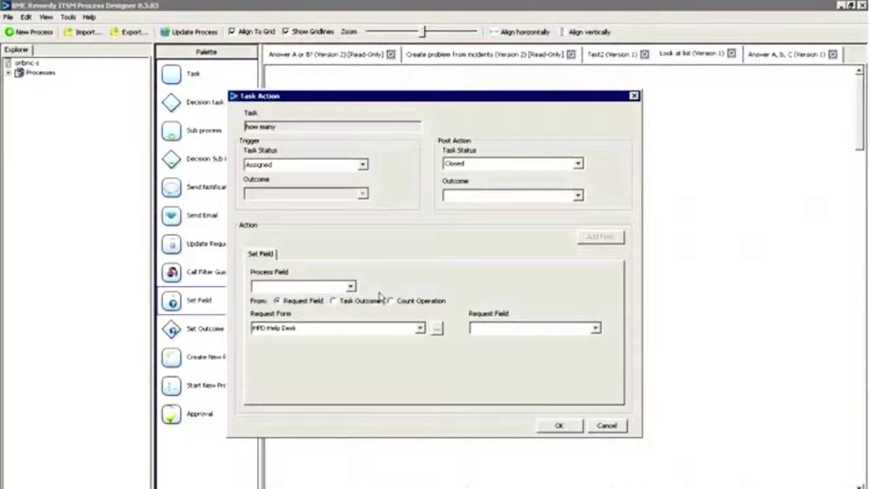
pyautogui.click(351, 286)
pyautogui.click(351, 307)
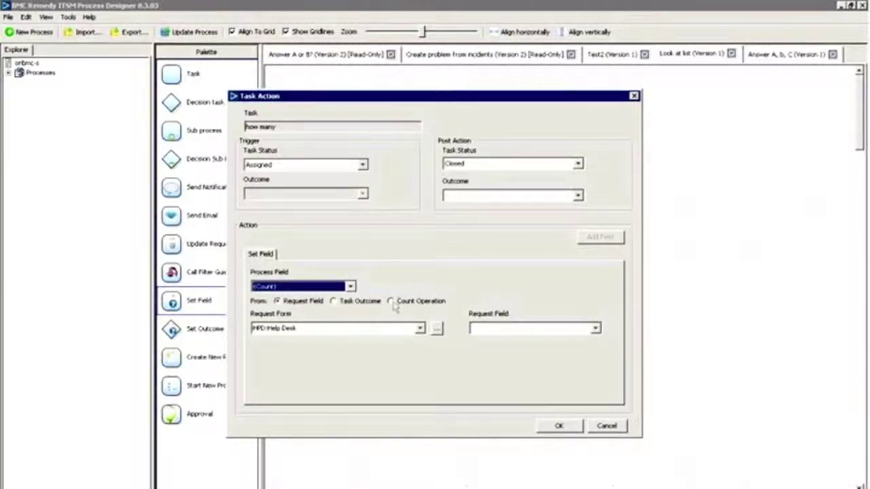
pyautogui.click(391, 301)
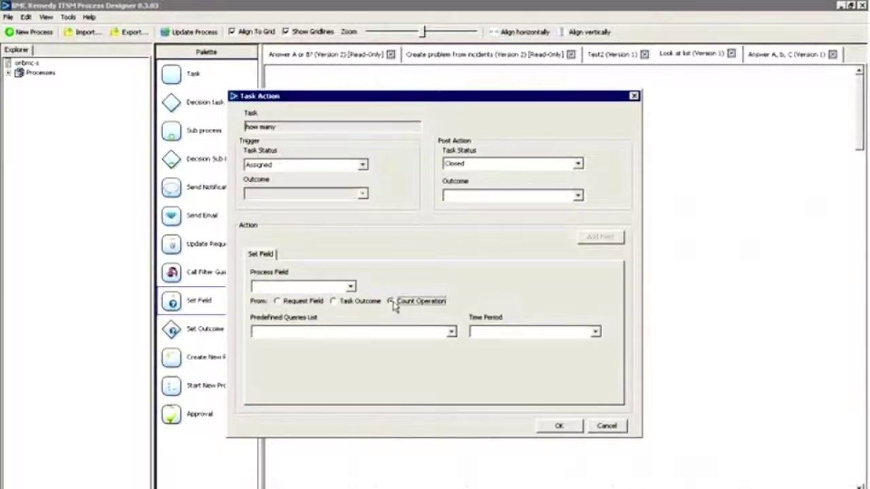
pyautogui.click(451, 333)
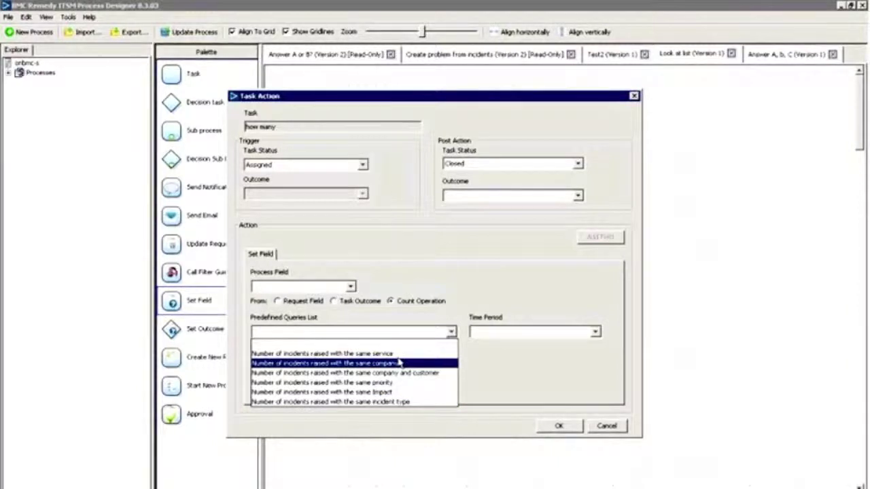
pyautogui.click(437, 355)
pyautogui.click(595, 332)
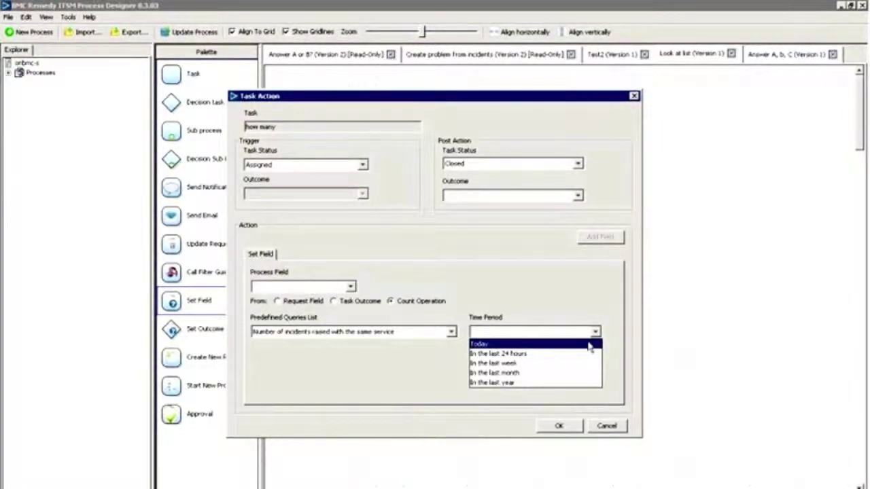
pyautogui.click(590, 344)
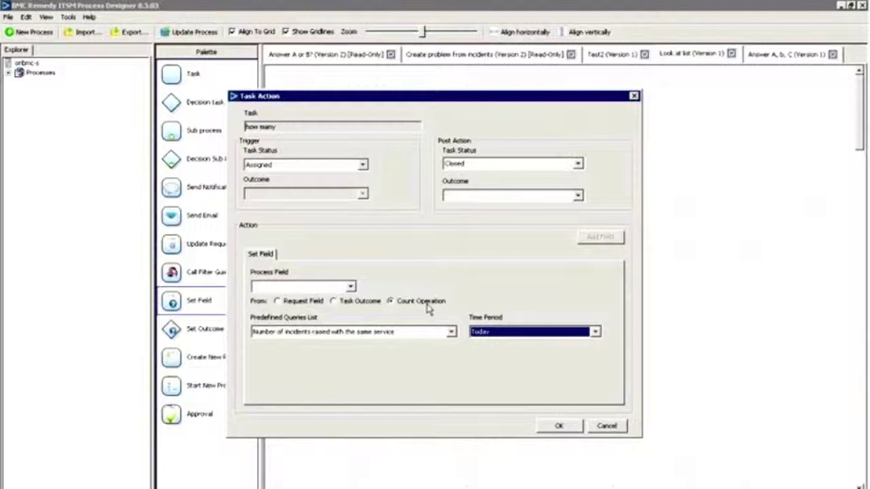
pyautogui.click(604, 427)
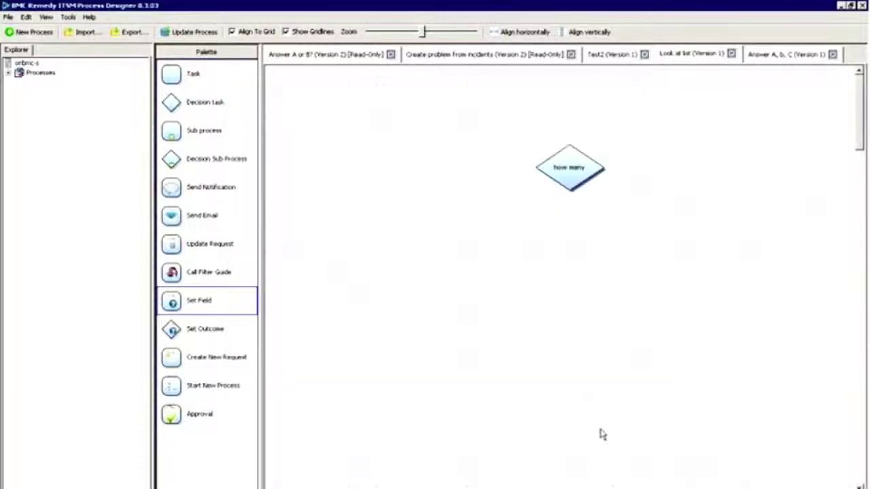
# Show the email incident's three process tasks full-screen, then close the process tracker.
pyautogui.click(467, 55)
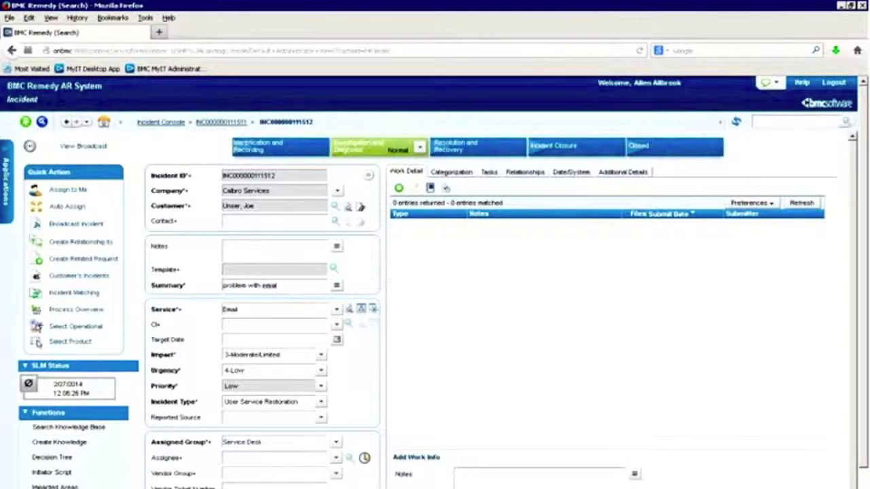
pyautogui.click(491, 172)
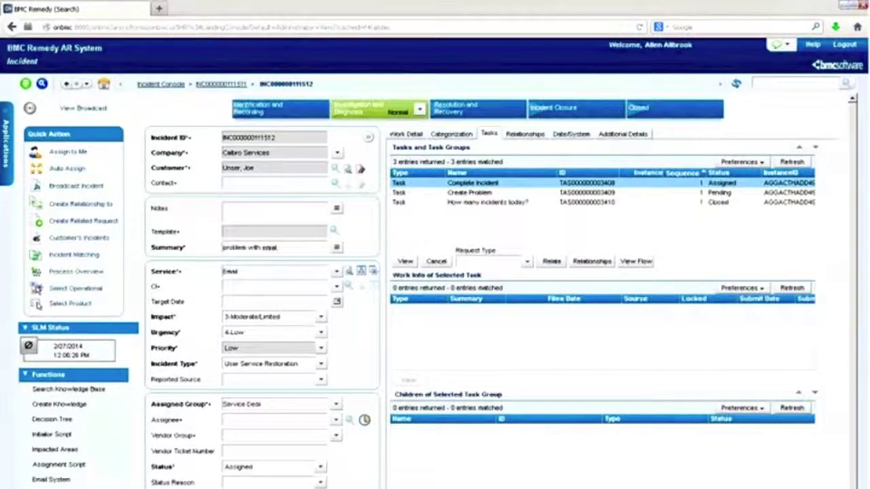
pyautogui.press('F11')
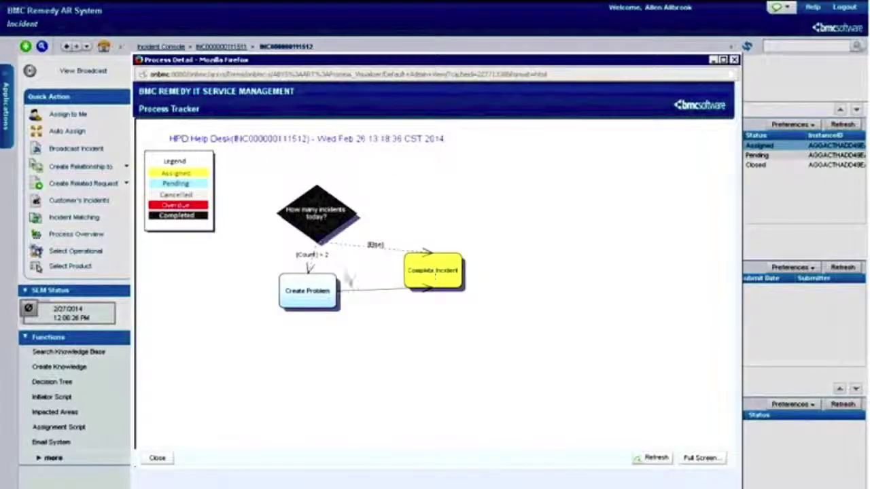
pyautogui.click(736, 61)
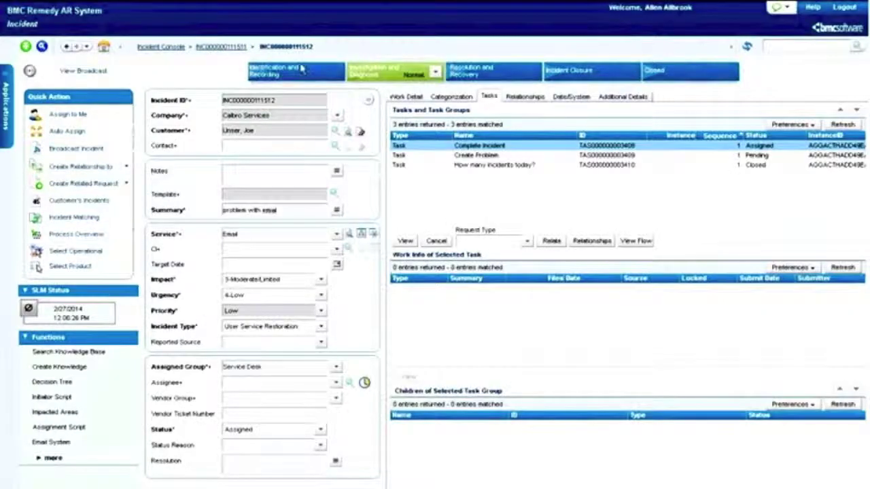
# Start a new incident, look up its customer, and enter the summary 'problem with email'.
pyautogui.click(26, 46)
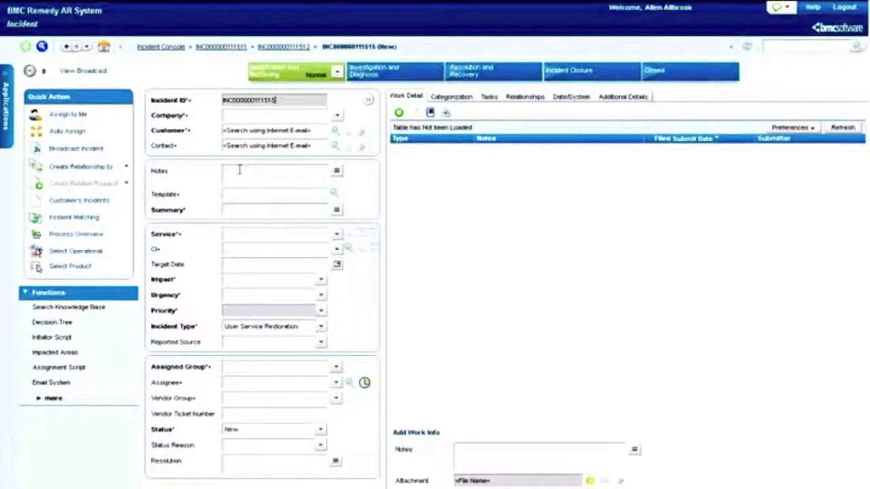
pyautogui.click(249, 129)
pyautogui.write('man')
pyautogui.press('Return')
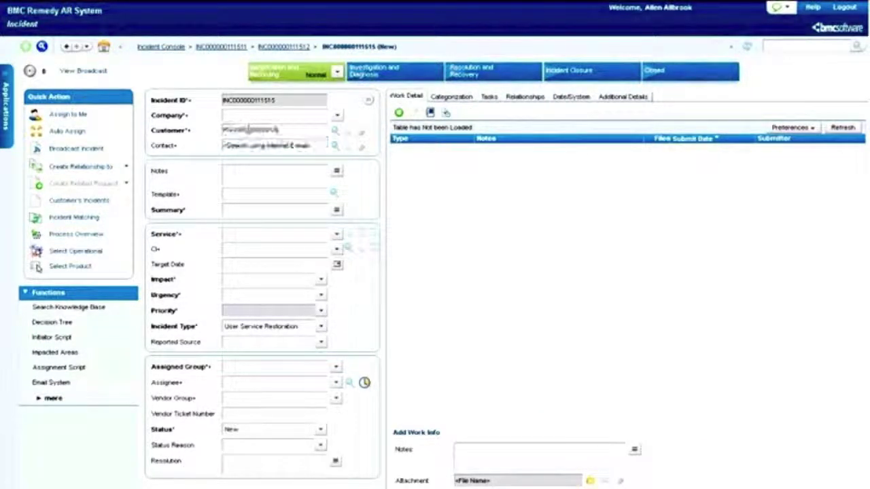
pyautogui.click(253, 210)
pyautogui.write('wi')
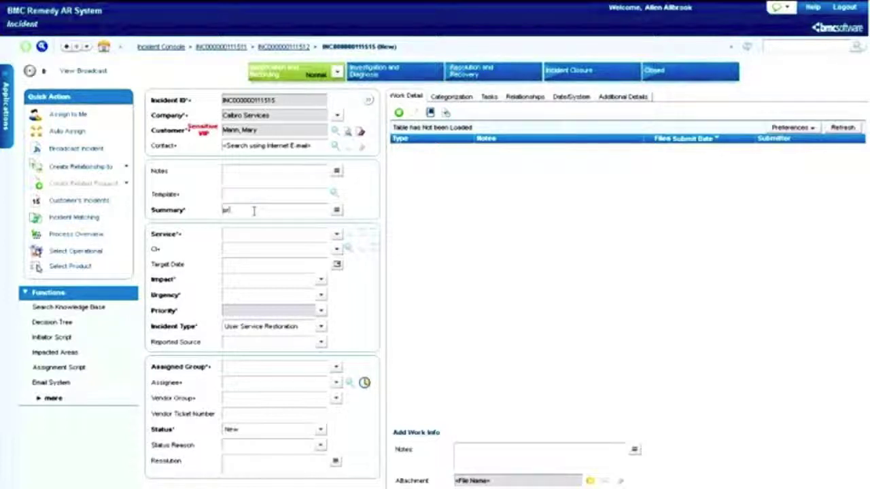
pyautogui.write('oblem with email')
# Set the incident's service to Email, impact 3-Moderate/Limited and urgency 3-Medium.
pyautogui.click(337, 235)
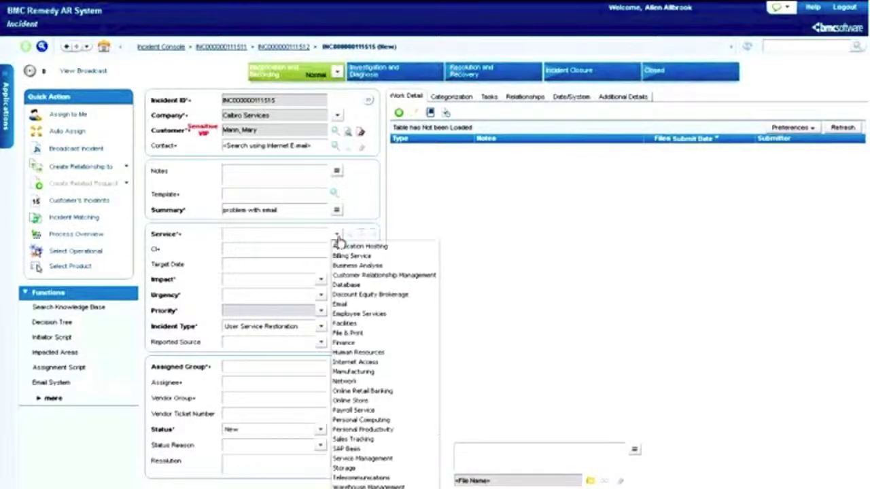
pyautogui.click(341, 304)
pyautogui.click(320, 280)
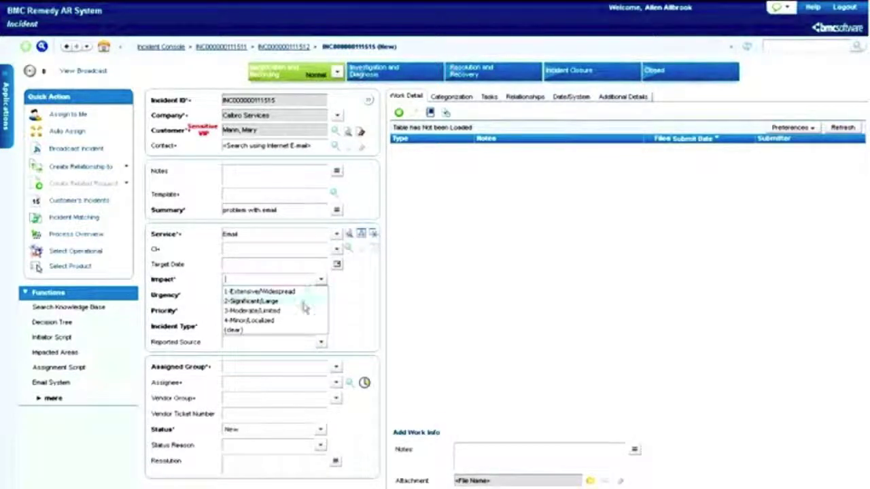
pyautogui.click(303, 311)
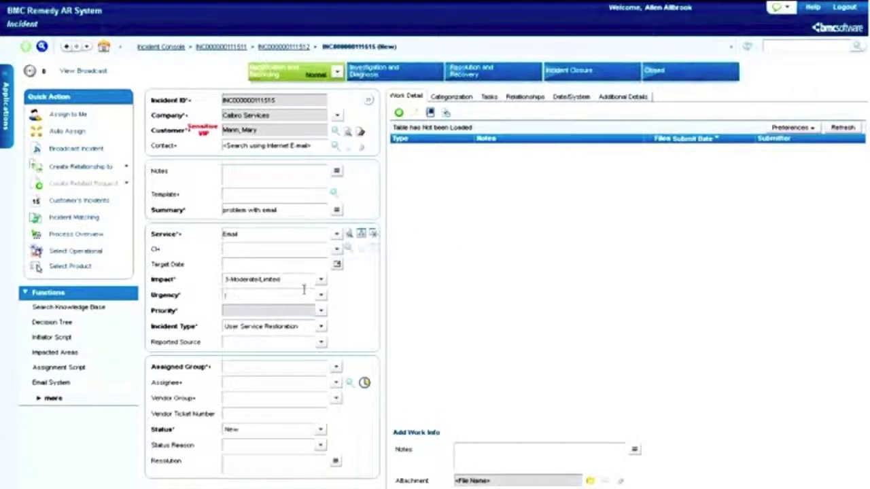
pyautogui.click(311, 295)
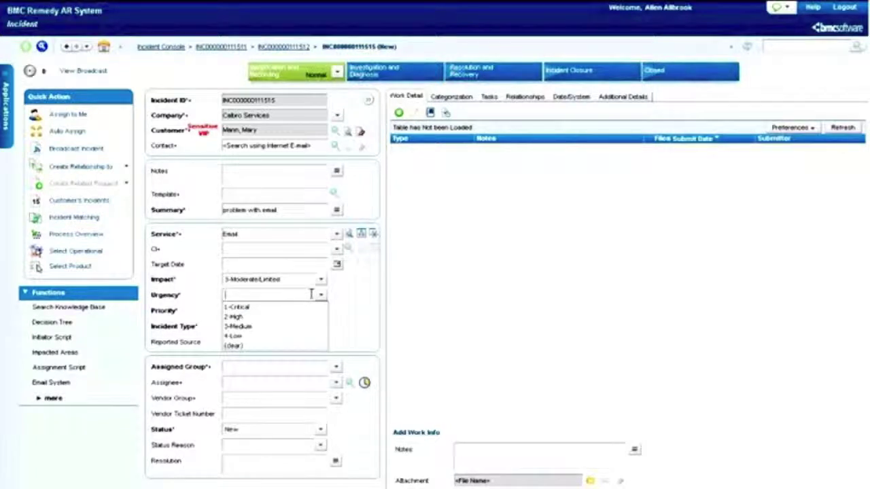
pyautogui.press('Down')
pyautogui.press('Down')
pyautogui.press('Down')
pyautogui.press('Return')
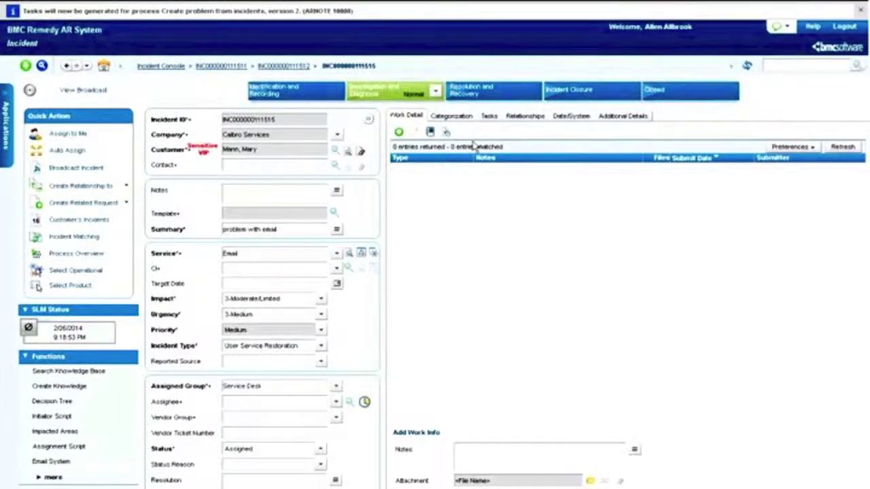
# Check the saved incident's Create Problem, incident-count and Complete Incident tasks in the Process Tracker, then close it.
pyautogui.click(489, 116)
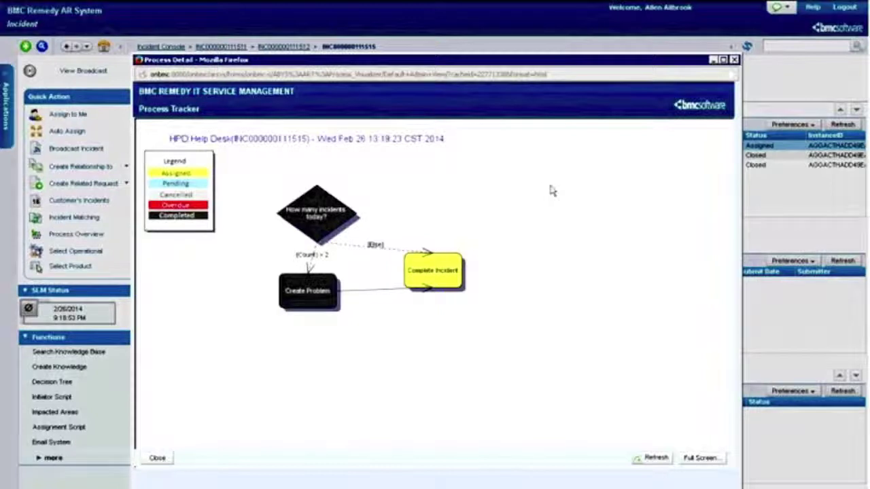
pyautogui.click(734, 61)
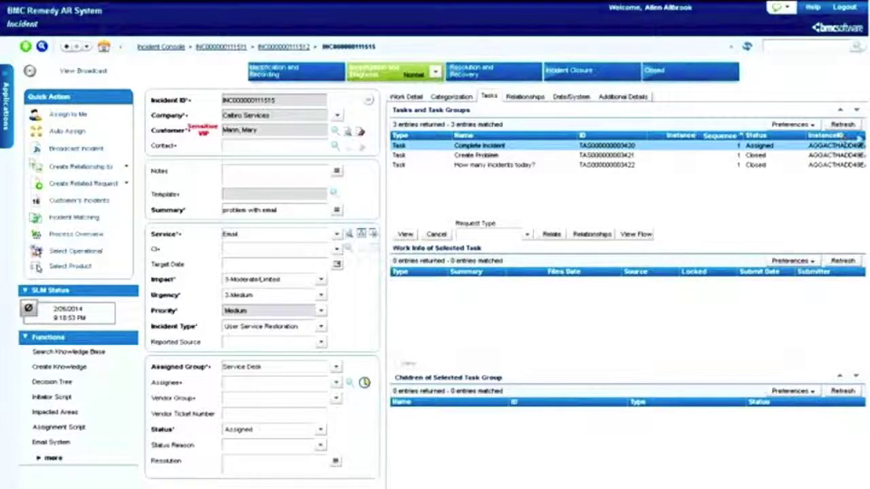
pyautogui.click(171, 48)
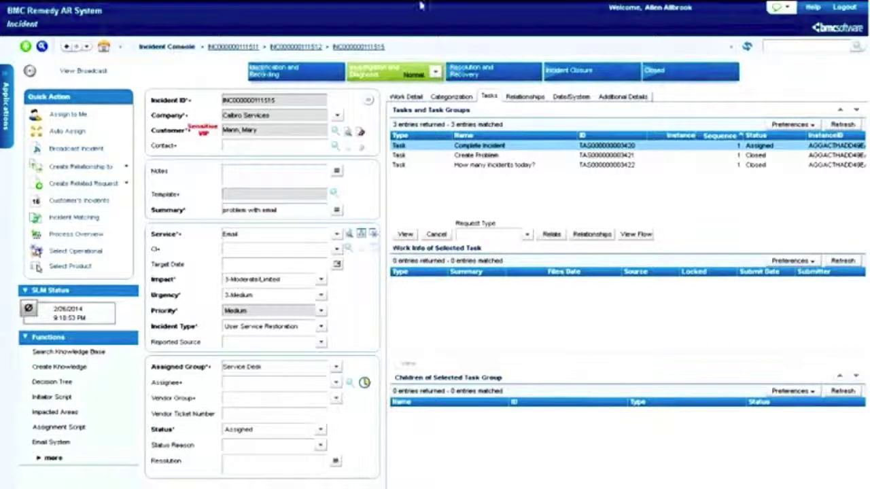
# Show all incidents in the Incident Console, then open the Applications list on IT Home.
pyautogui.moveTo(474, 7)
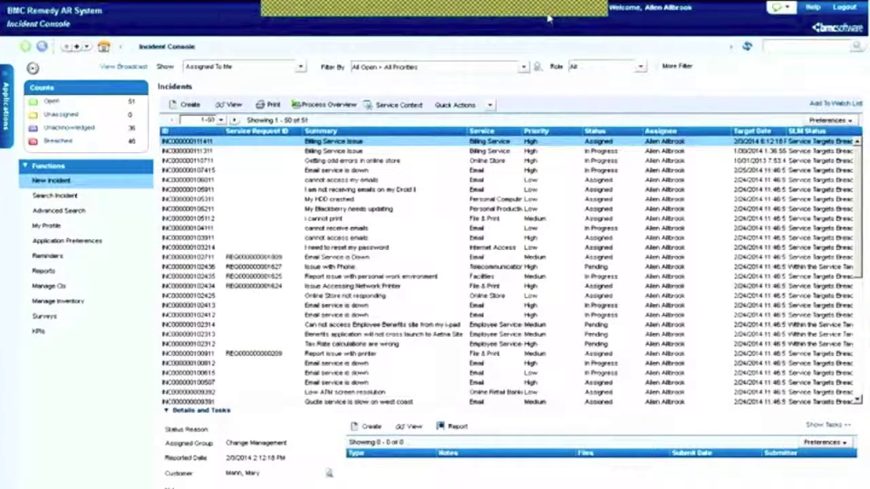
pyautogui.click(301, 68)
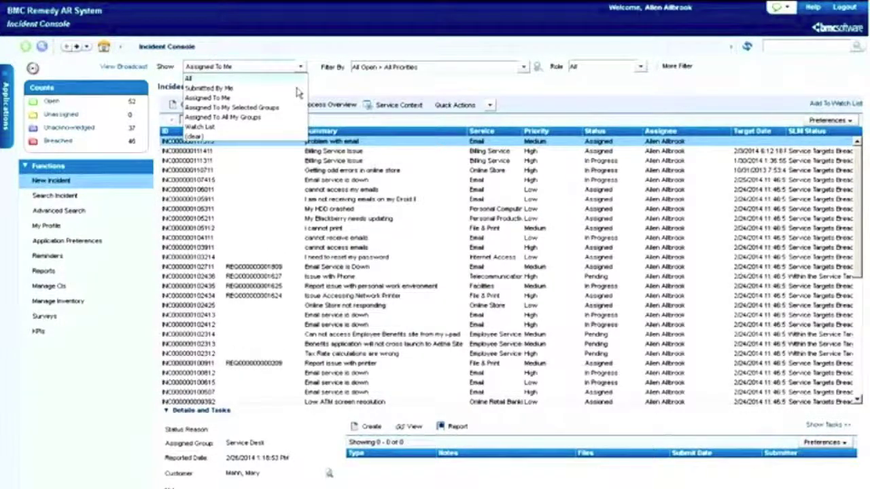
pyautogui.click(289, 78)
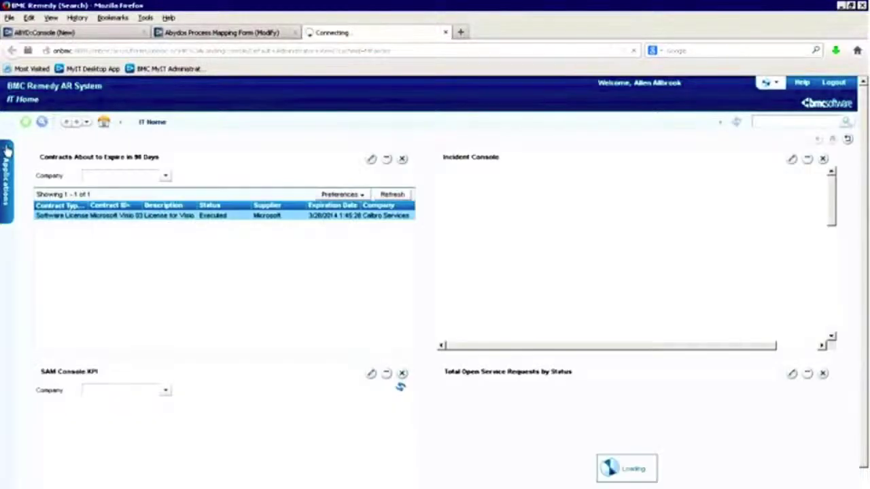
pyautogui.click(7, 150)
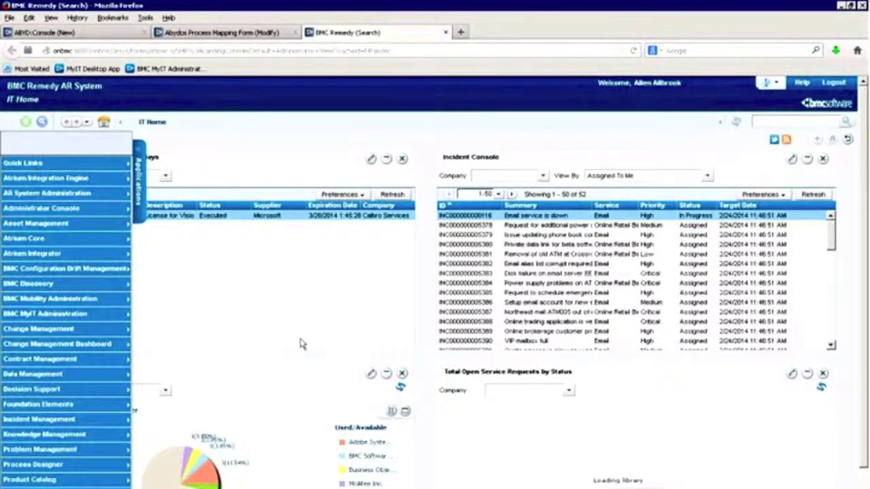
pyautogui.scroll(-2, 246, 344)
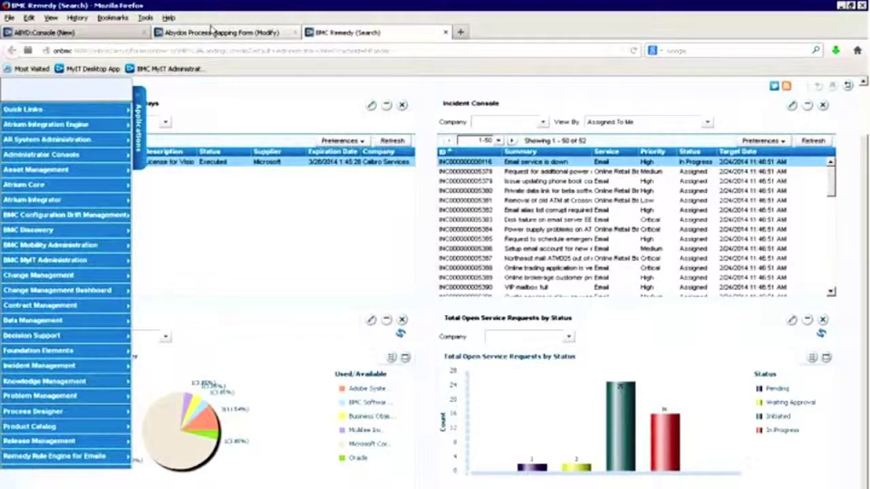
pyautogui.click(211, 31)
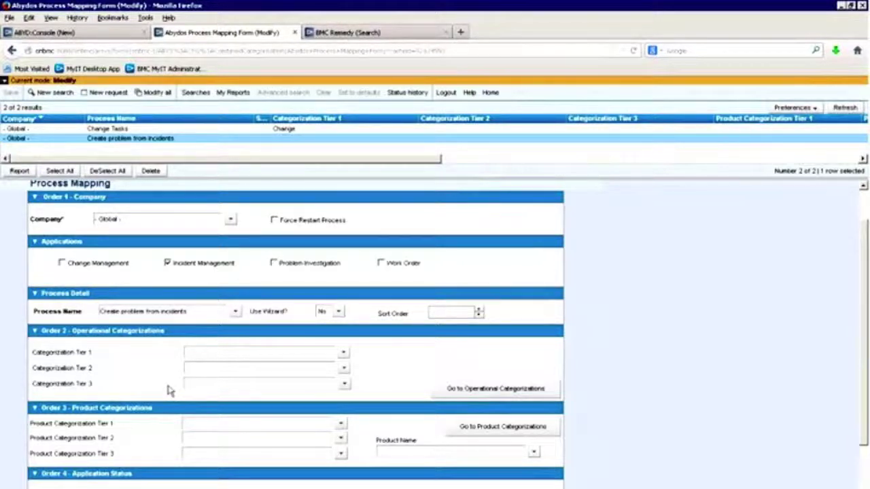
# Open the Change Tasks mapping: Change Management, Use Wizard Yes, Tier 1 Change.
pyautogui.click(145, 129)
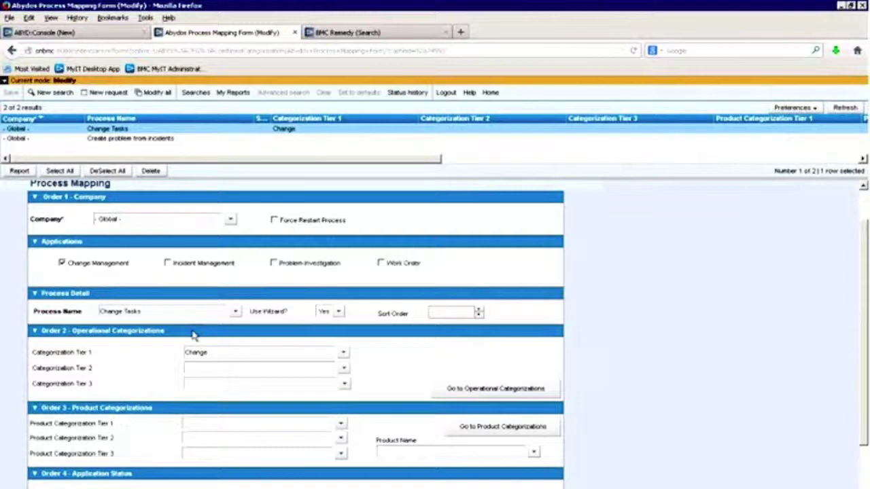
# Highlight the Tier 1 value Change and process name Change Tasks, then return to Process Designer.
pyautogui.moveTo(211, 350); pyautogui.dragTo(170, 355)
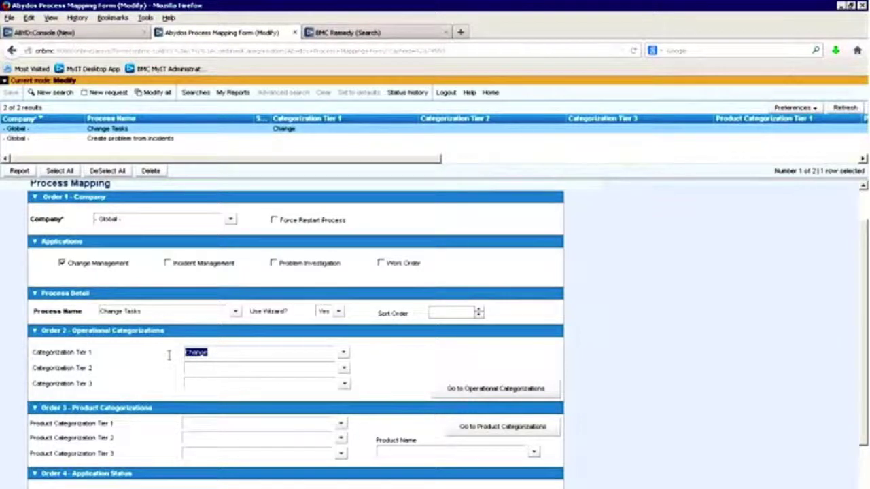
pyautogui.moveTo(158, 314); pyautogui.dragTo(85, 316)
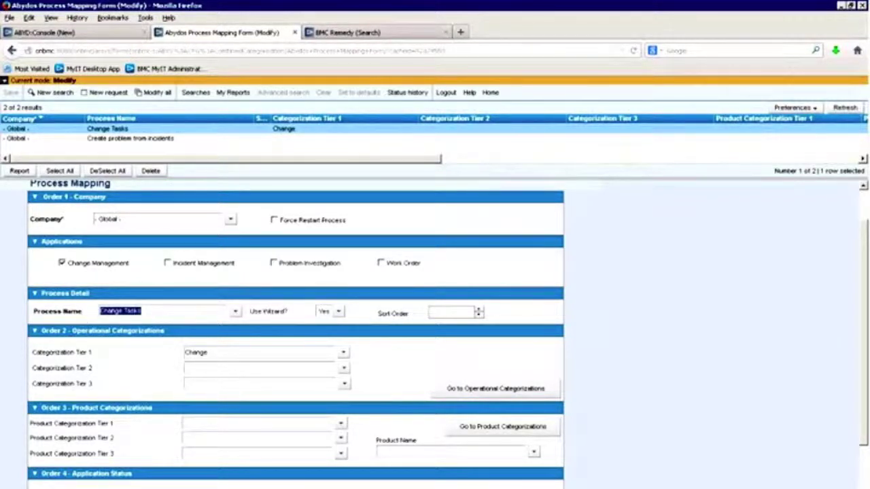
pyautogui.hotkey('alt', 'Tab')
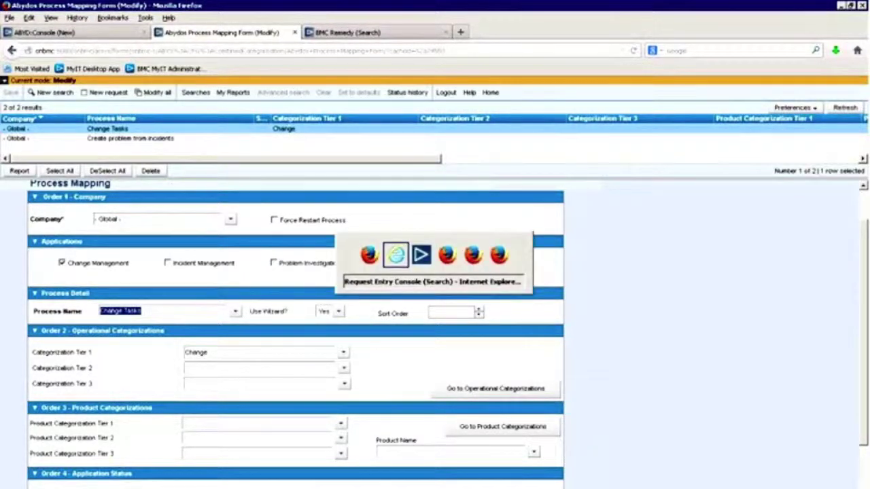
pyautogui.press('Tab')
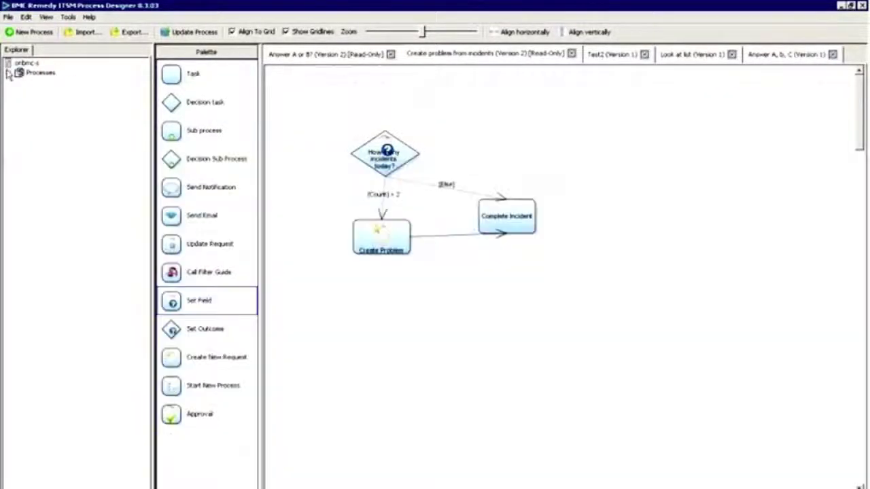
# Open Change Tasks (Version 4) from Processes > Global > Live > Change Management and select its approval step.
pyautogui.click(8, 72)
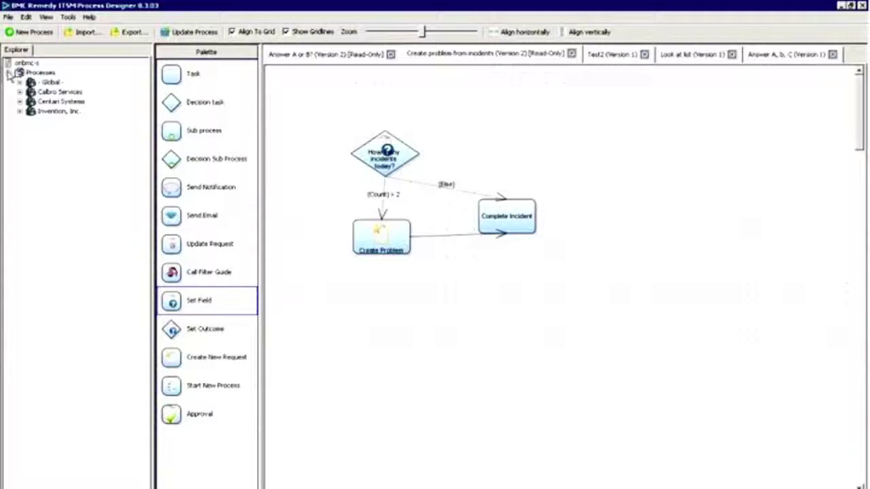
pyautogui.click(20, 81)
pyautogui.click(30, 111)
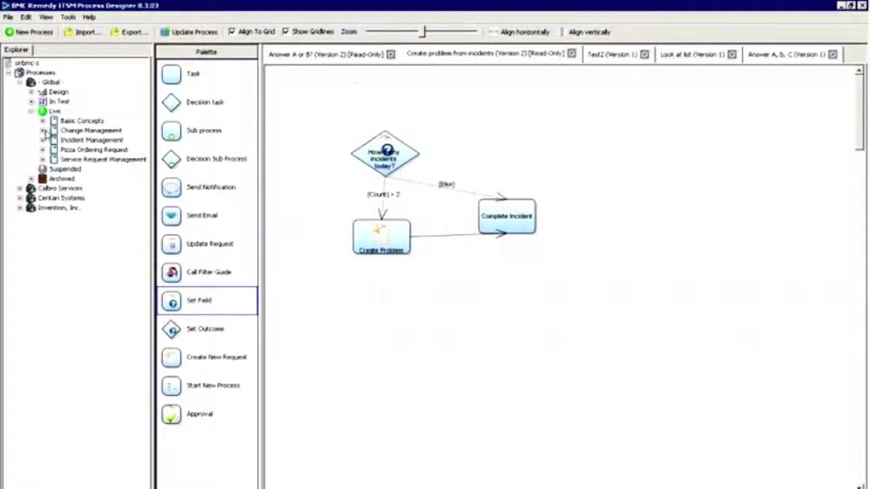
pyautogui.click(43, 130)
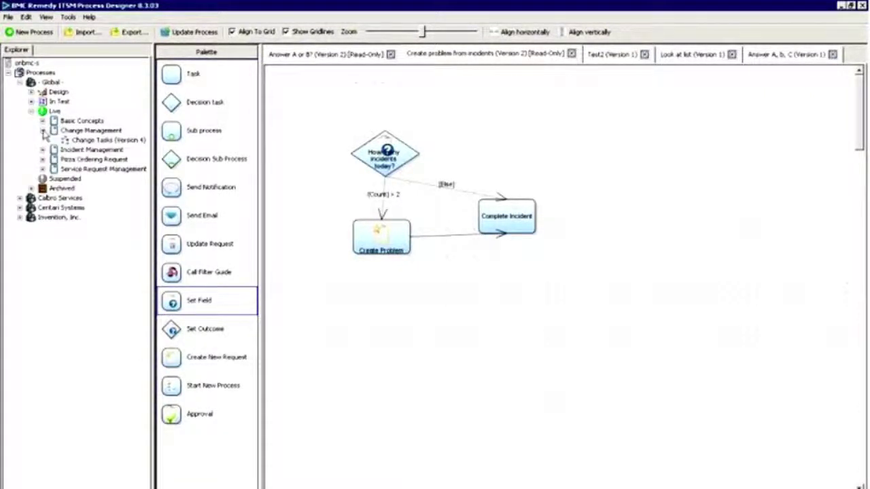
pyautogui.rightClick(82, 140)
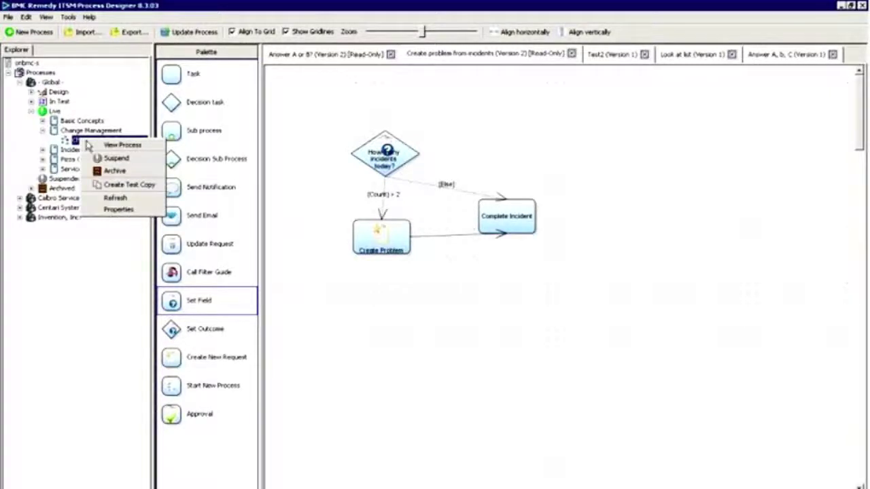
pyautogui.doubleClick(109, 140)
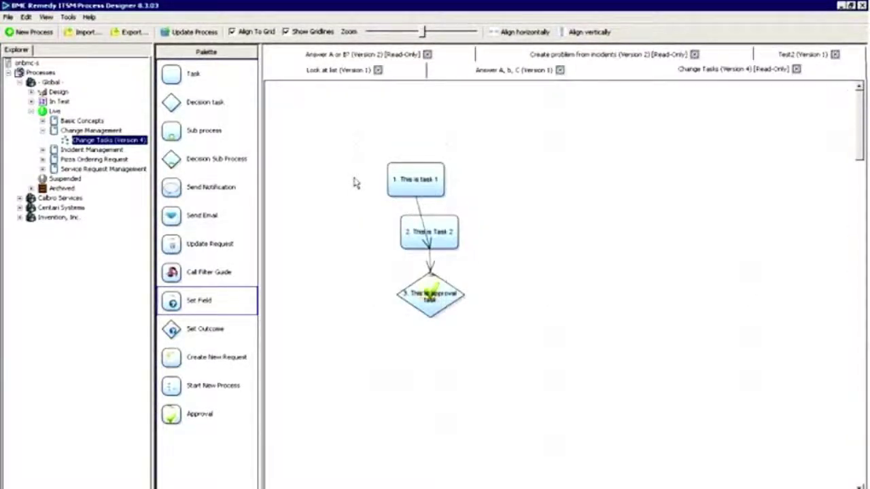
pyautogui.click(432, 293)
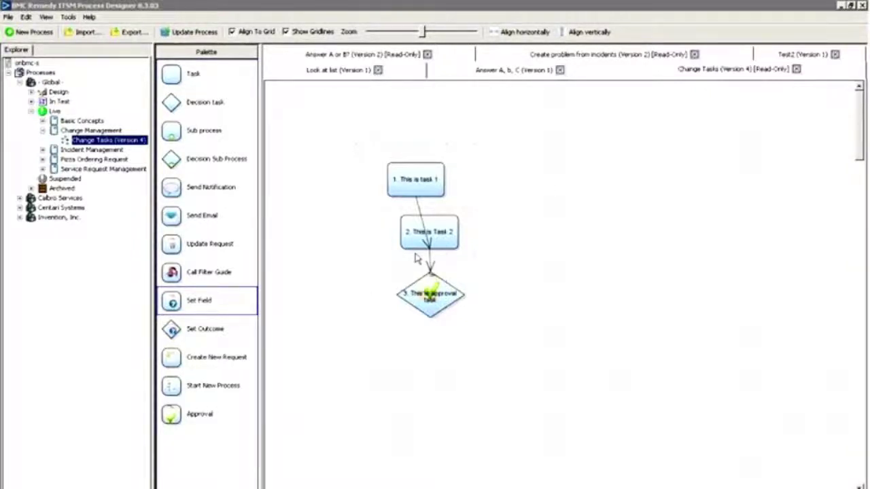
# Return to the BMC Remedy browser and start a new change from Change Management > New Change.
pyautogui.hotkey('alt', 'Tab')
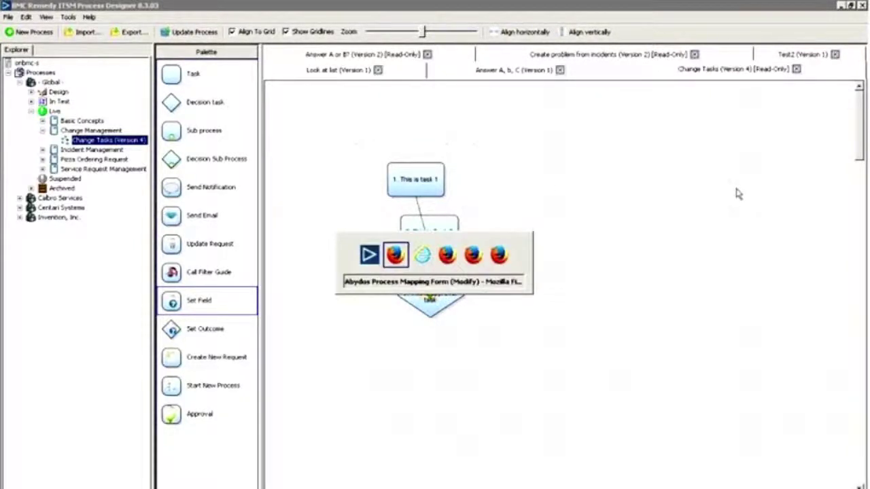
pyautogui.hotkey('alt', 'Tab')
pyautogui.hotkey('alt', 'Tab')
pyautogui.hotkey('alt', 'Tab')
pyautogui.hotkey('alt', 'shift', 'Tab')
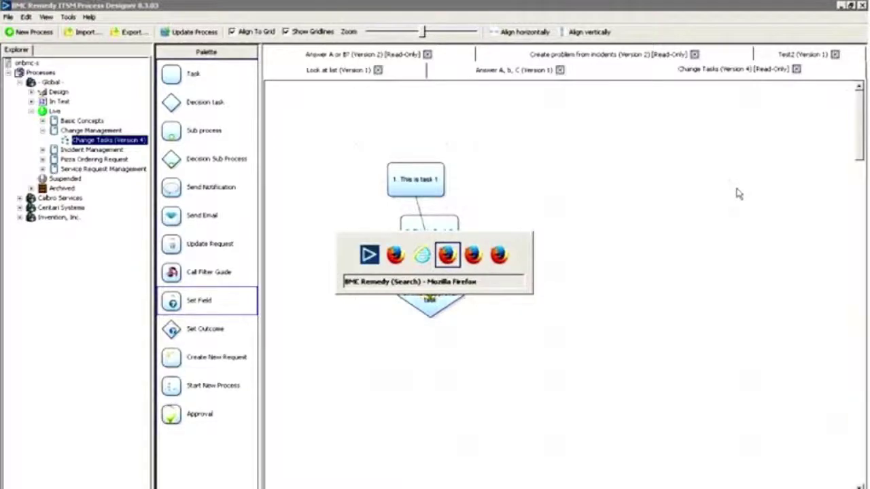
pyautogui.press('Escape')
pyautogui.hotkey('alt', 'Tab')
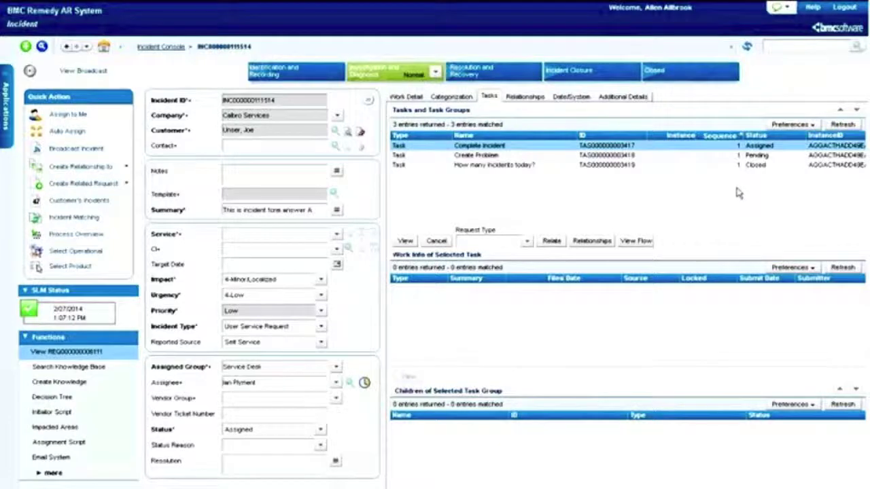
pyautogui.click(6, 75)
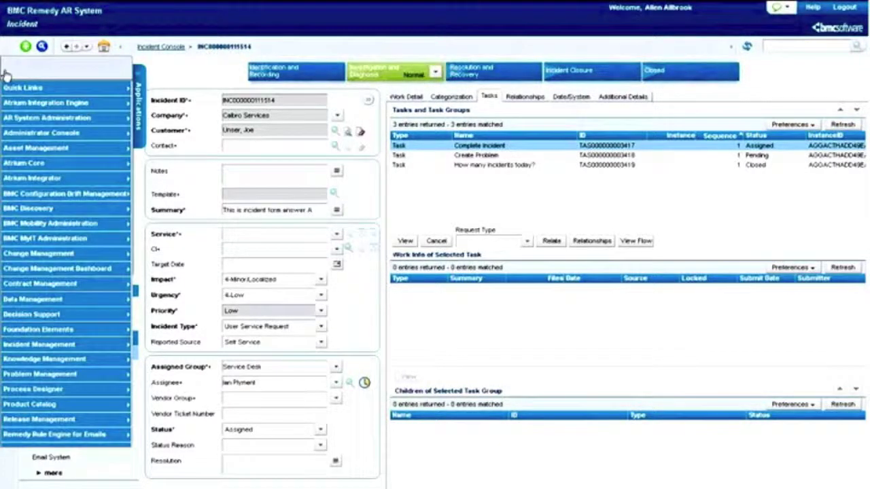
pyautogui.moveTo(110, 254)
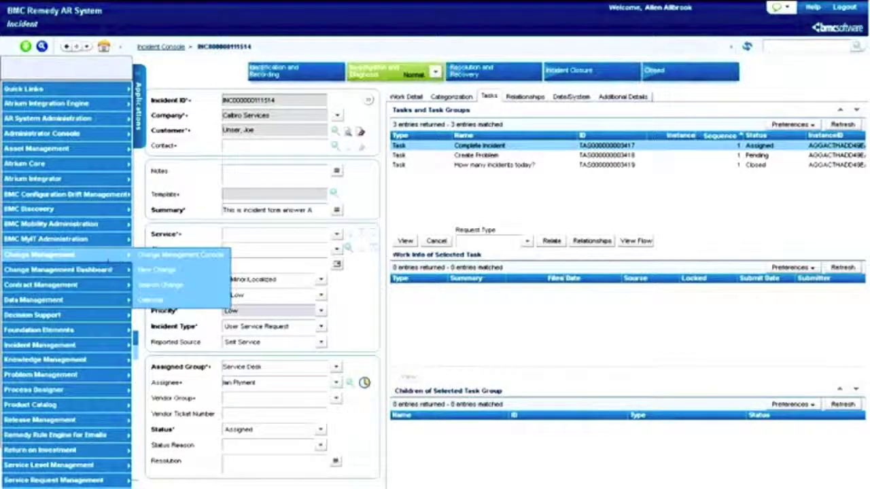
pyautogui.click(151, 272)
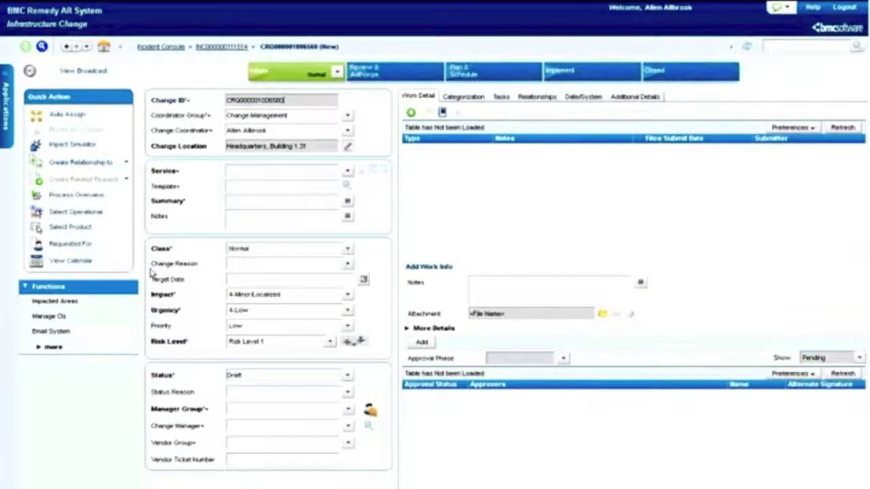
# Enter 'test change' as the change summary and set Operational Tier 1 to Change.
pyautogui.click(255, 201)
pyautogui.write('test change')
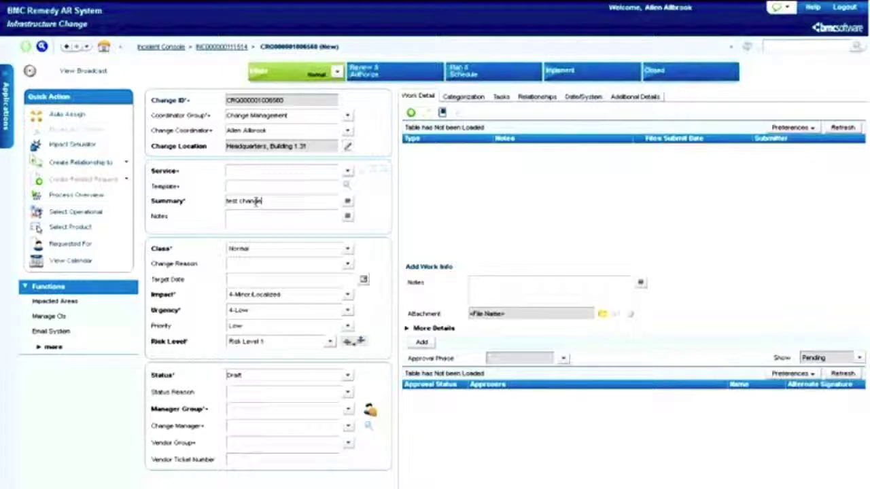
pyautogui.click(462, 98)
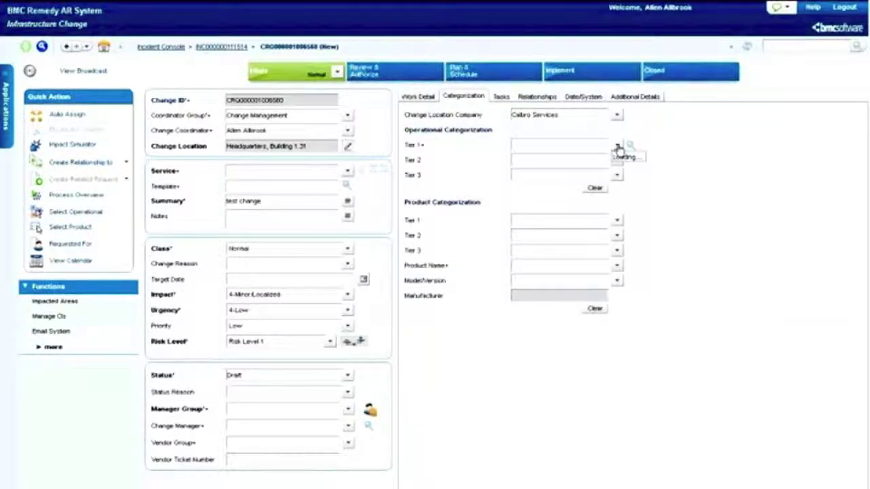
pyautogui.click(617, 147)
pyautogui.click(619, 167)
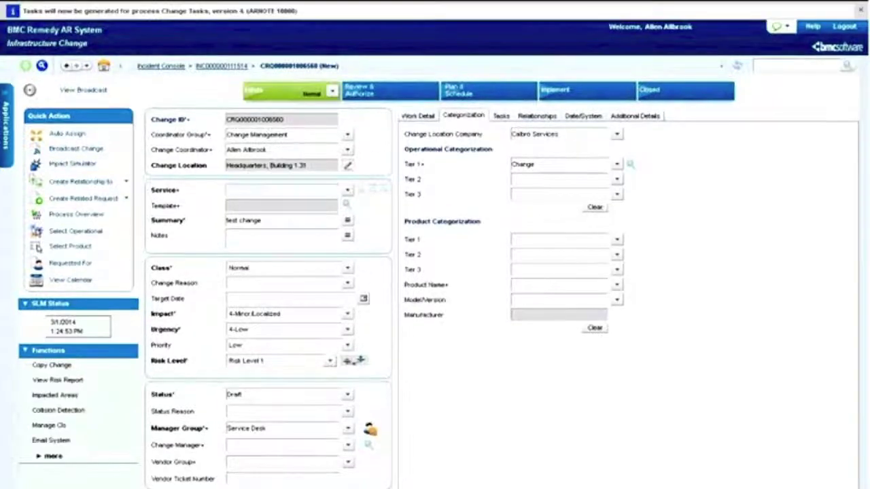
# Show the change's generated tasks and select the first one, 'This is task 1'.
pyautogui.click(500, 117)
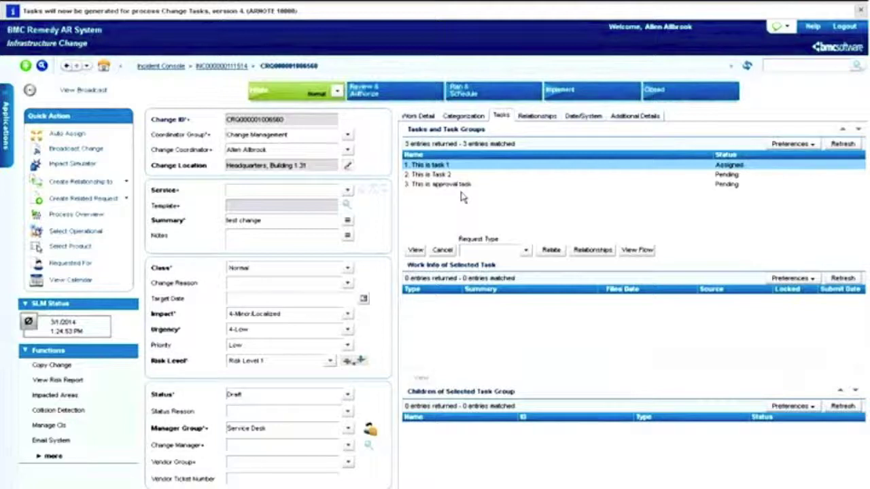
pyautogui.click(561, 168)
pyautogui.click(190, 67)
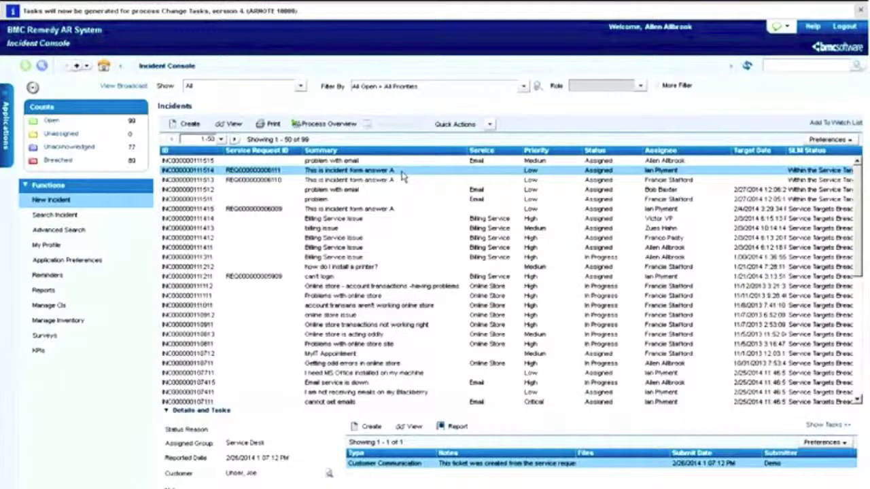
pyautogui.doubleClick(401, 175)
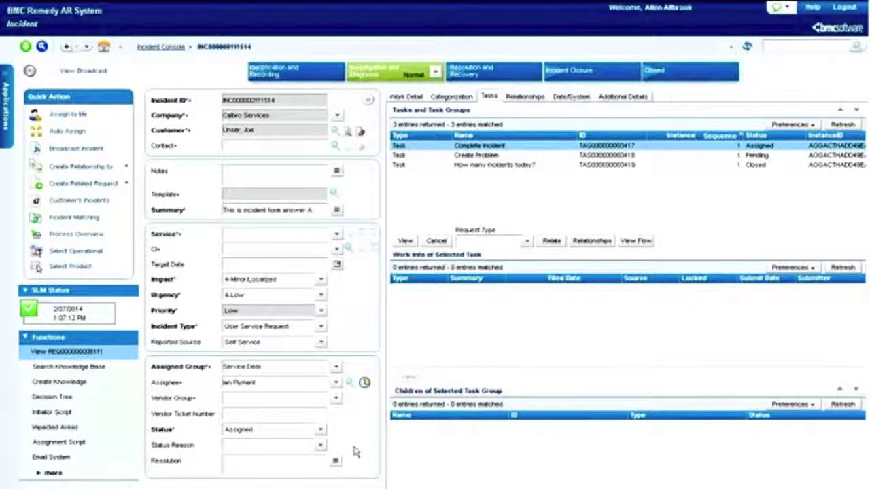
pyautogui.click(590, 70)
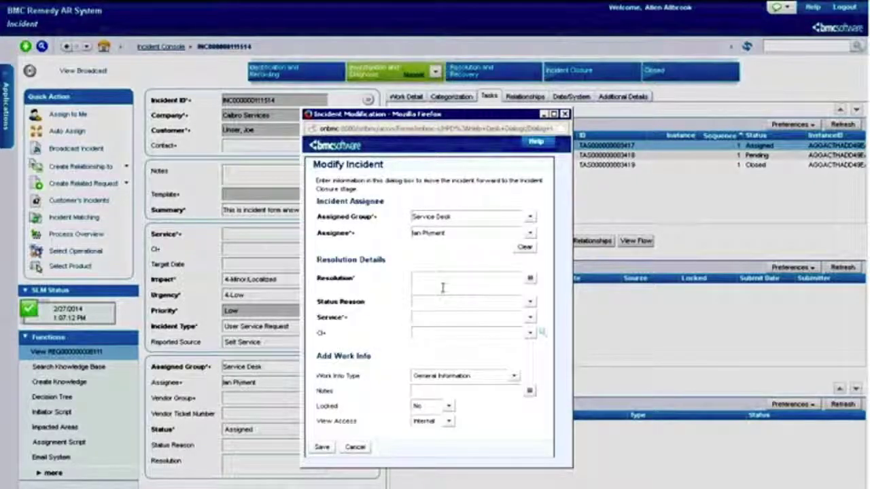
# Resolve the incident with resolution 'done' and status reason Monitoring Incident.
pyautogui.click(443, 287)
pyautogui.write('done')
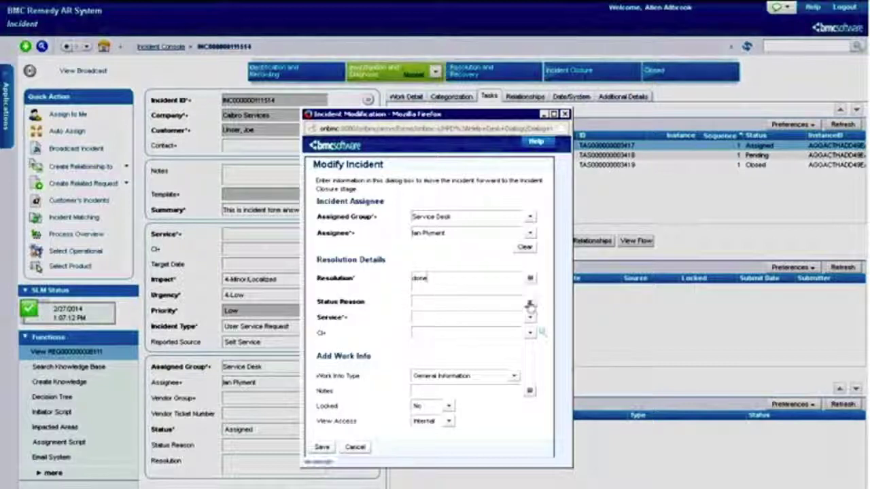
pyautogui.click(504, 350)
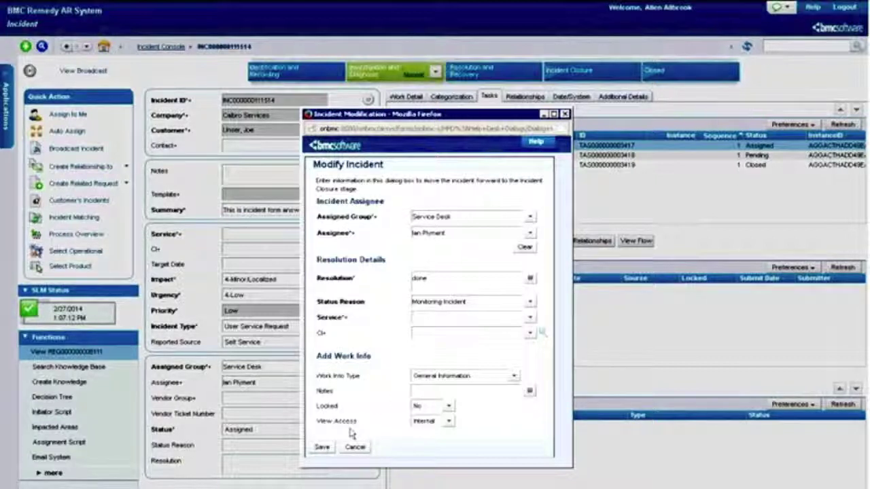
pyautogui.click(322, 447)
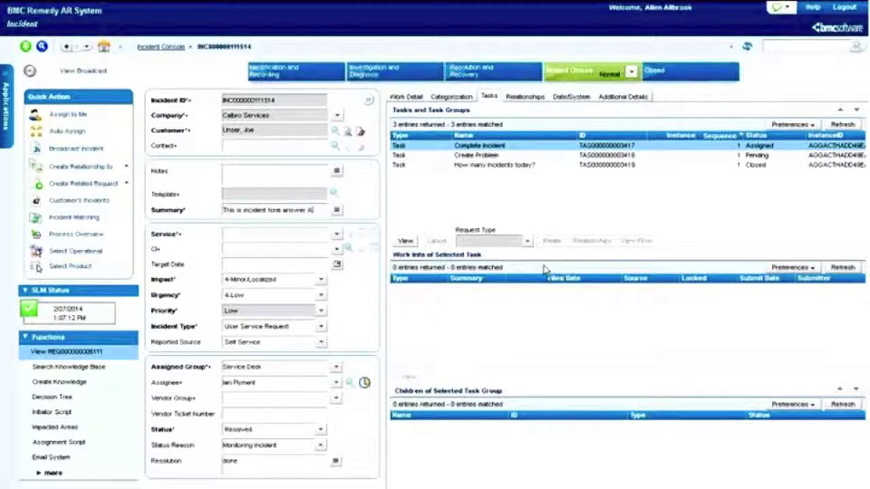
pyautogui.hotkey('alt', 'Tab')
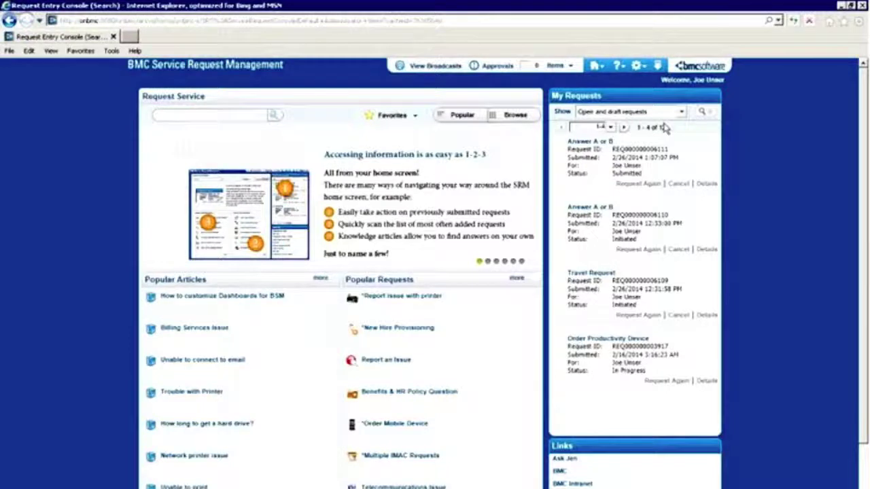
# On the Request Entry Console, refresh My Requests and set its Show filter to All.
pyautogui.click(680, 110)
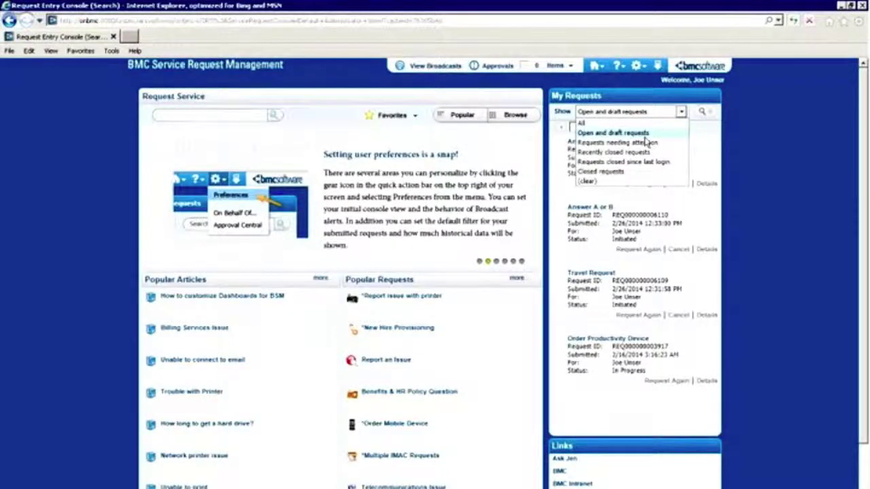
pyautogui.click(645, 142)
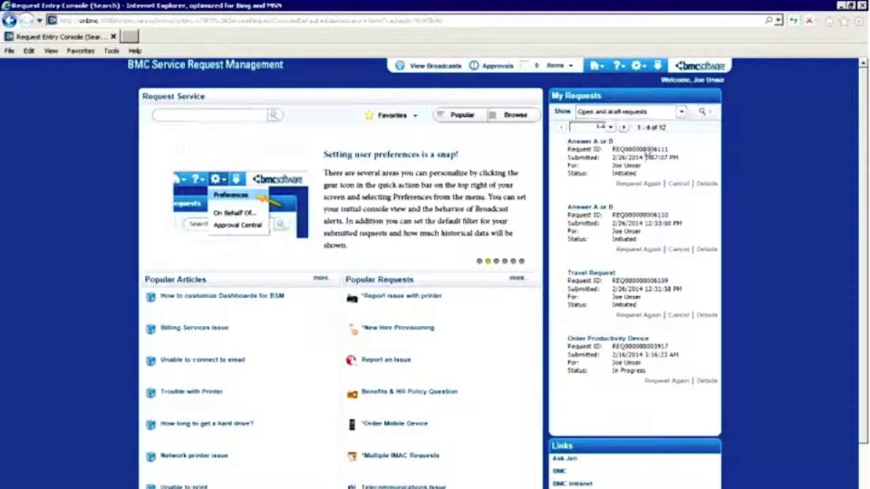
pyautogui.click(680, 112)
pyautogui.click(654, 124)
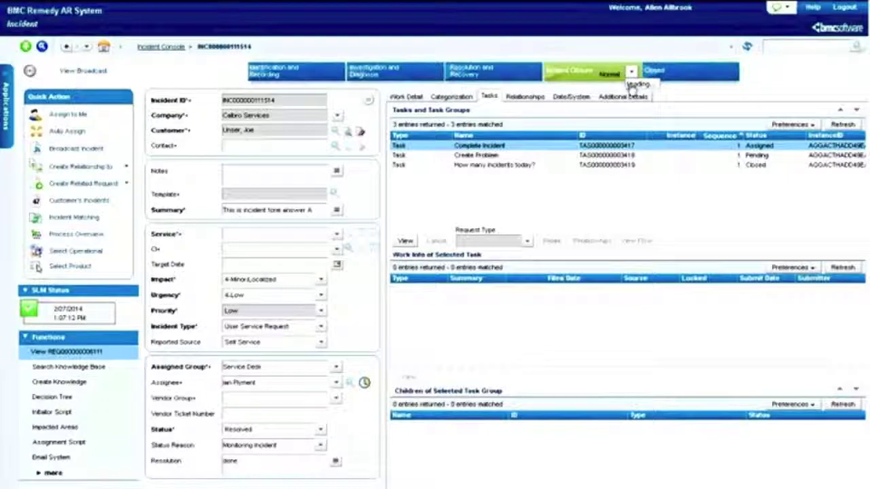
# Move the incident from Resolved back to In Progress, then return to the Request Entry Console.
pyautogui.click(631, 72)
pyautogui.click(631, 82)
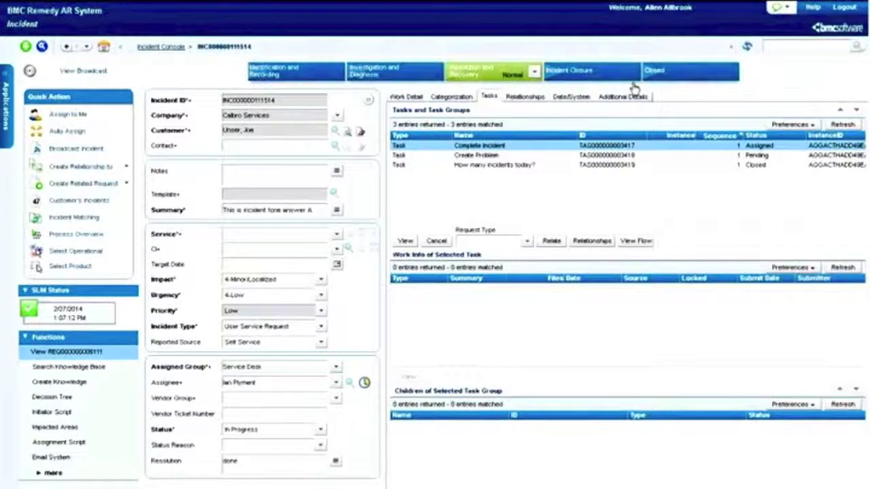
pyautogui.hotkey('alt', 'Tab')
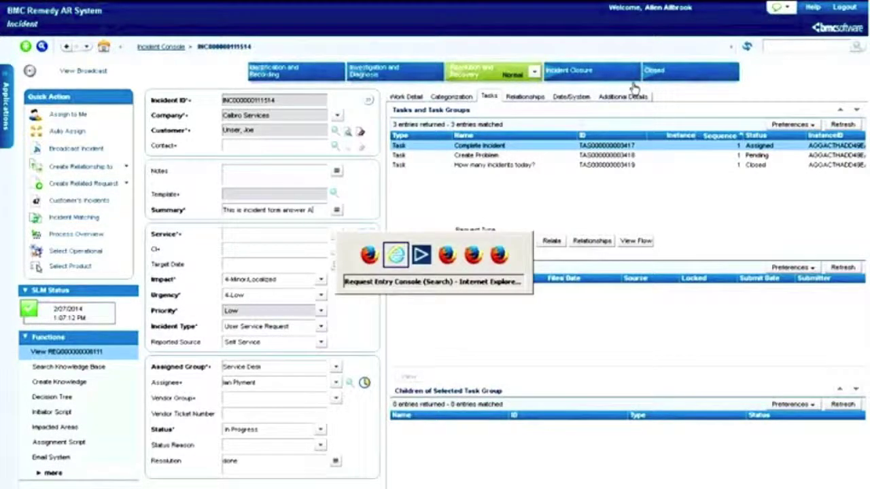